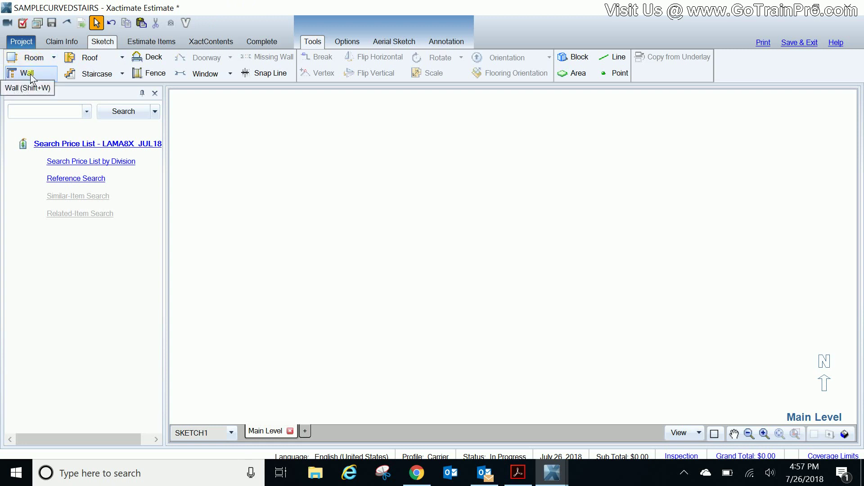
Step: Draw a straight staircase 3' 4" wide and 7' long running north, ending it without a landing
click(97, 74)
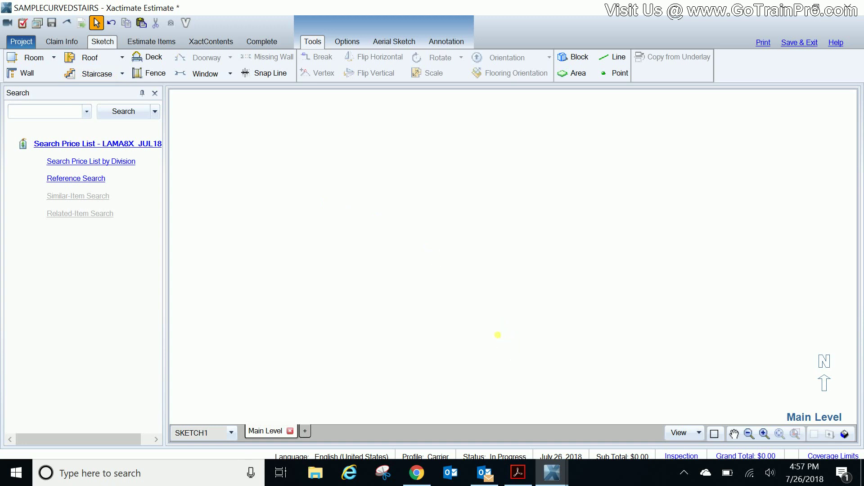
drag(472, 357, 481, 278)
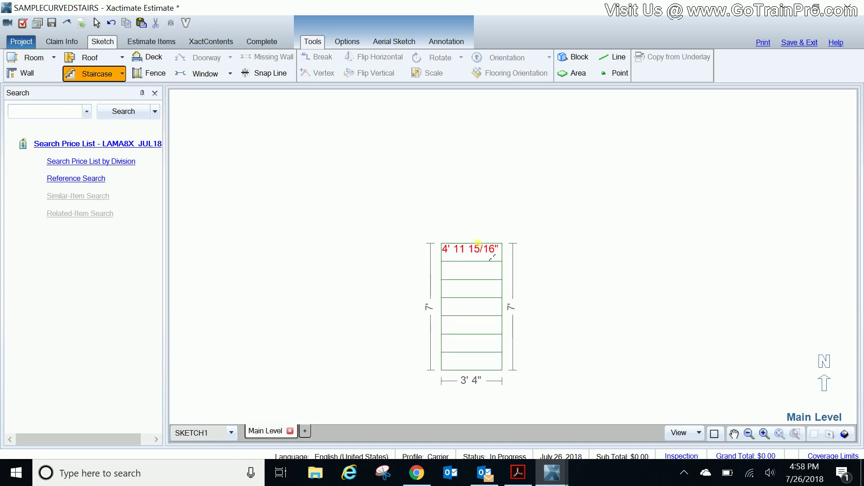
click(479, 243)
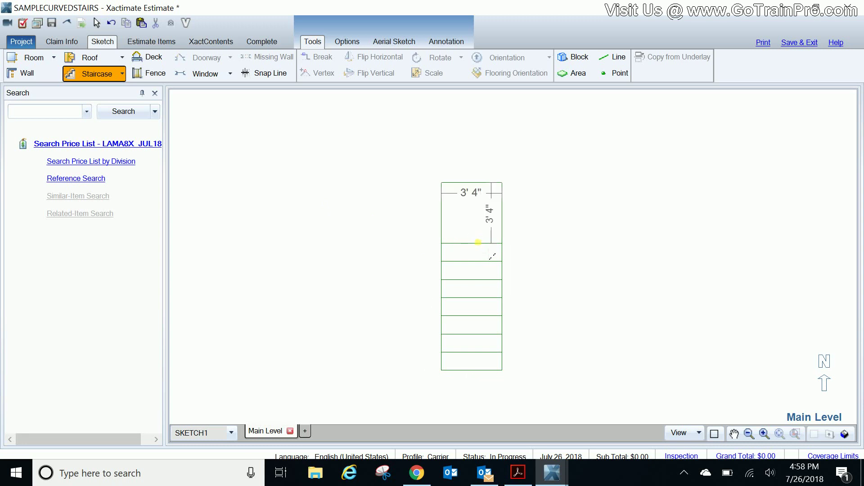
click(479, 243)
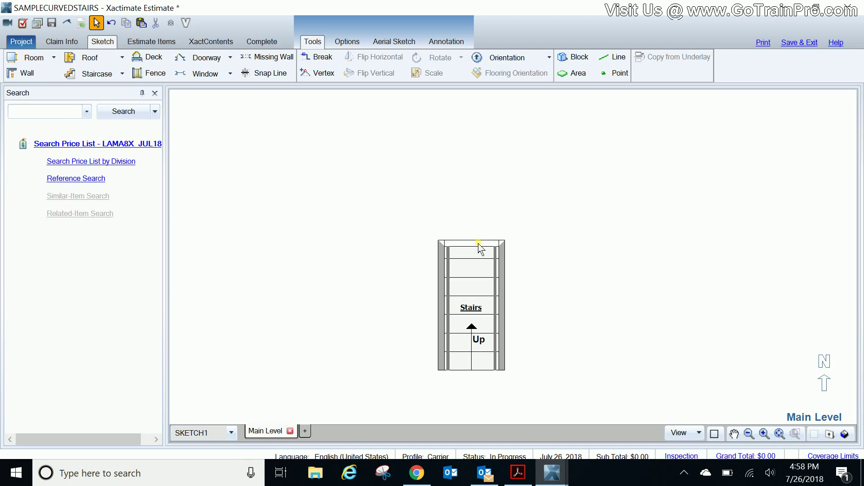
Step: Set the staircase's total rise to 5' in its properties
click(473, 275)
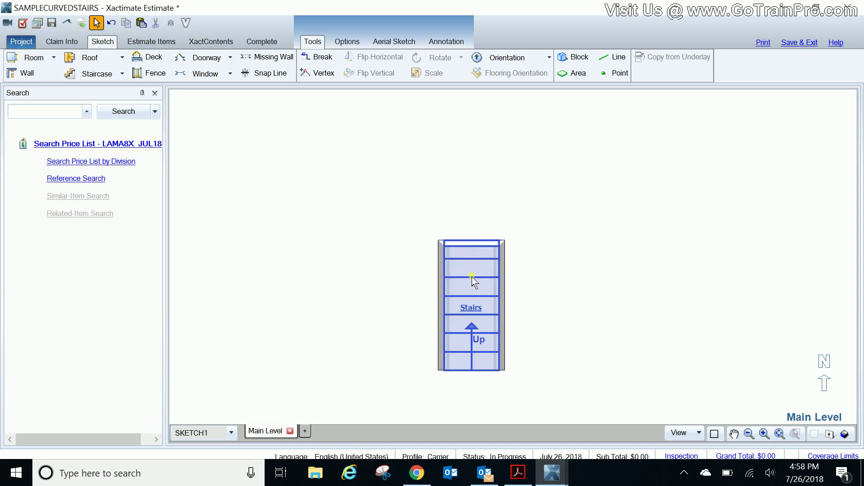
click(478, 310)
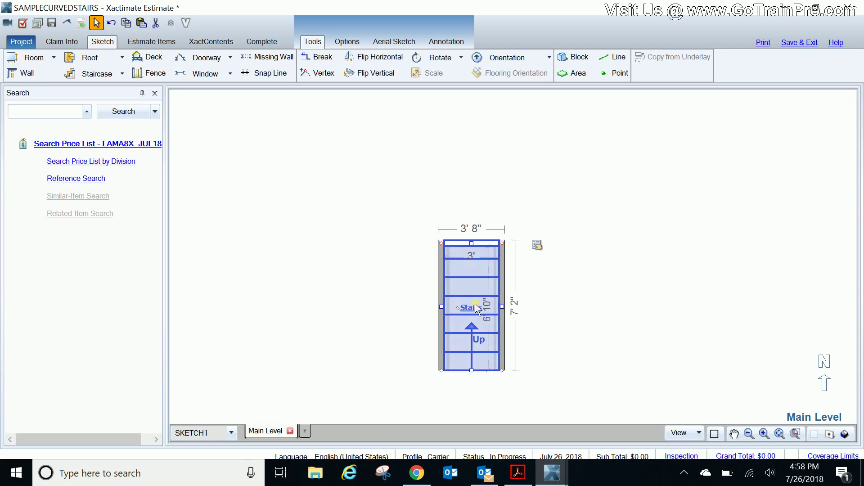
click(542, 249)
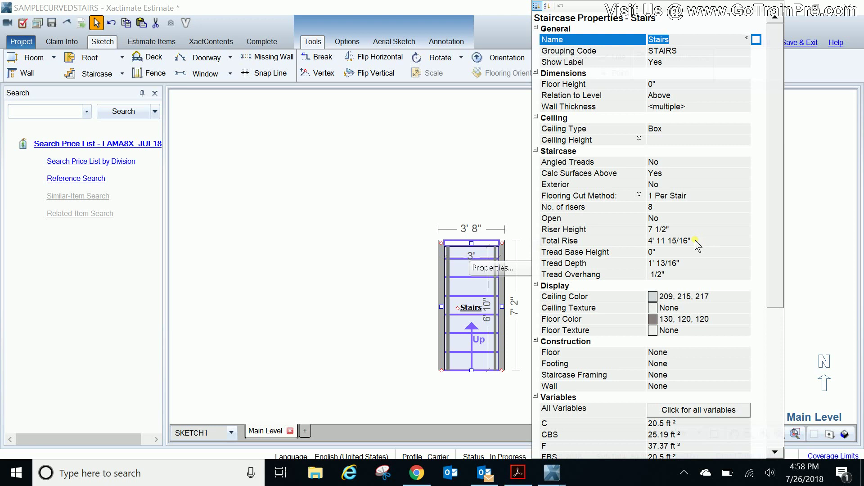
click(679, 241)
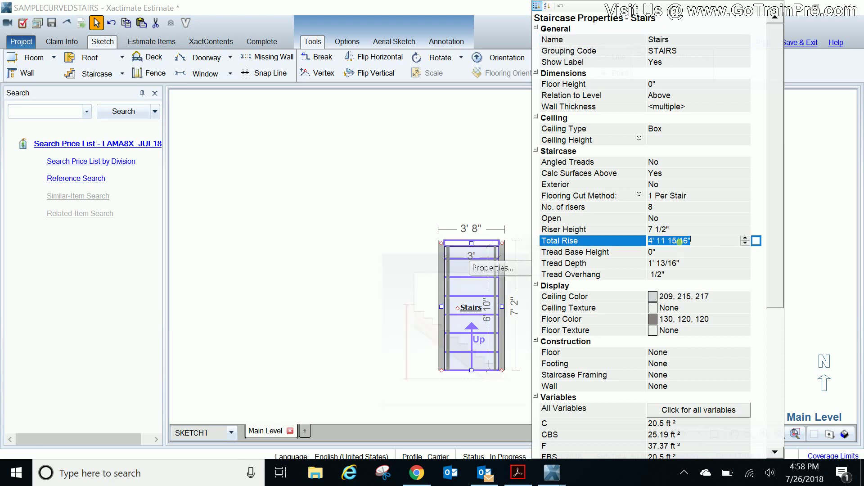
text(5)
click(691, 251)
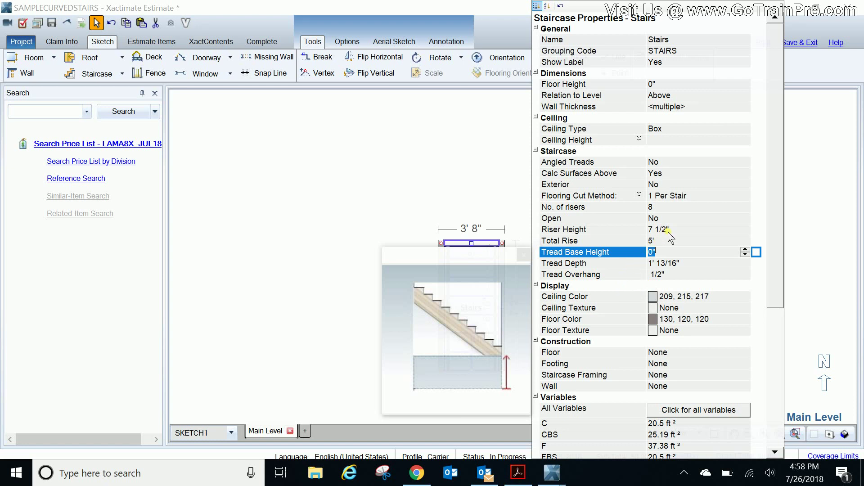
click(443, 181)
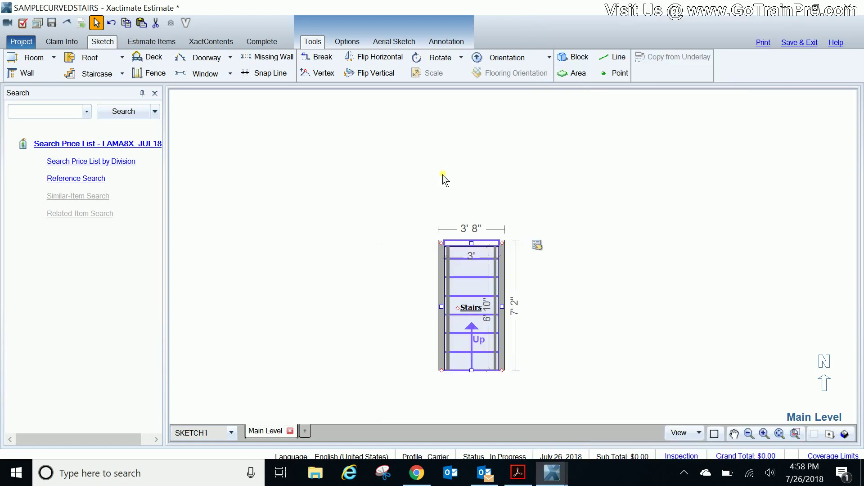
Step: Delete the wall across the upper end of the staircase and place a copy of the staircase directly beyond that end
click(474, 243)
key(Delete)
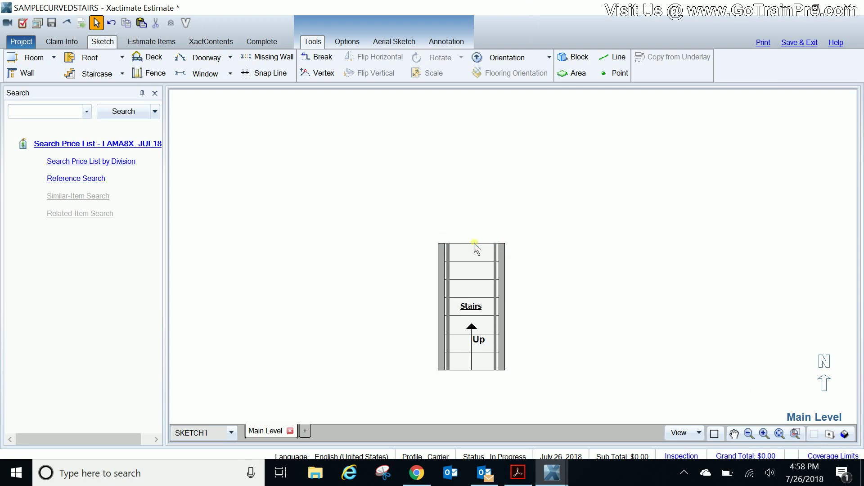
drag(534, 335, 426, 283)
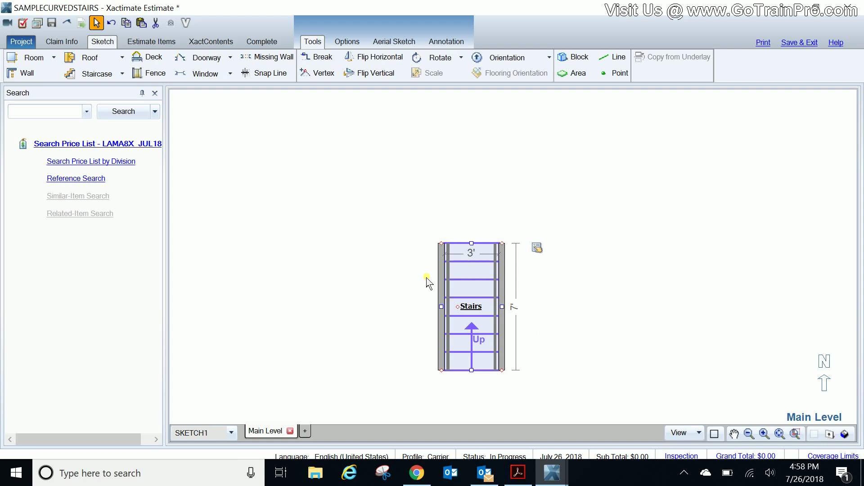
key(ctrl+c)
key(ctrl+v)
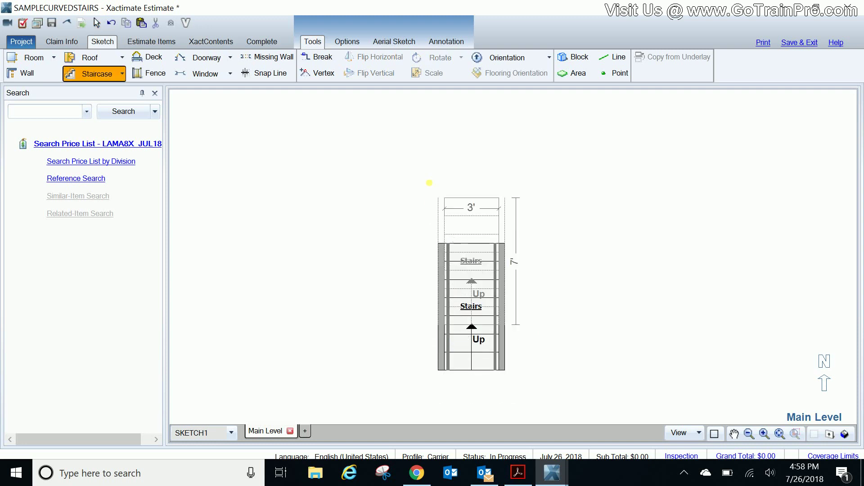
click(434, 115)
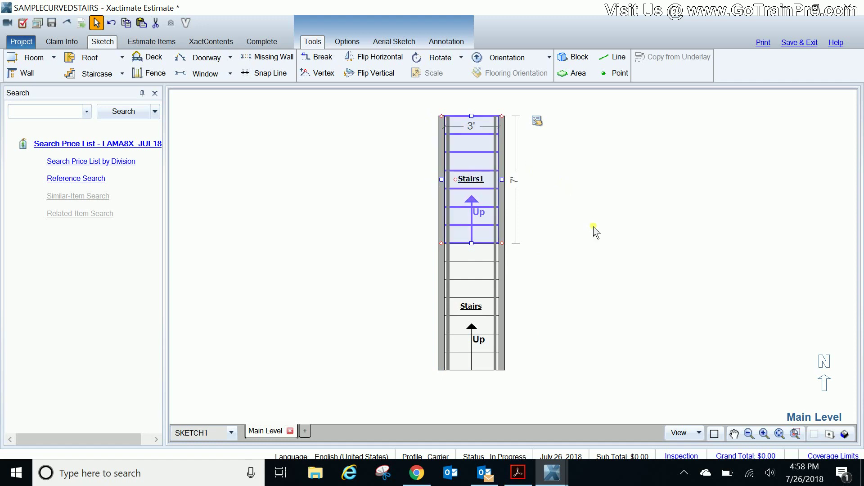
Step: Check the two flights in 3D and make the upper flight a subgroup of Stairs
key(F12)
drag(614, 344, 445, 185)
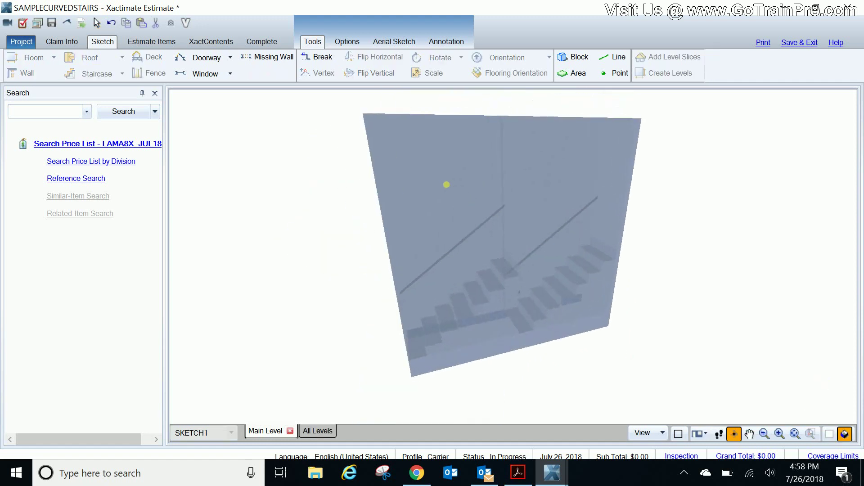
click(446, 185)
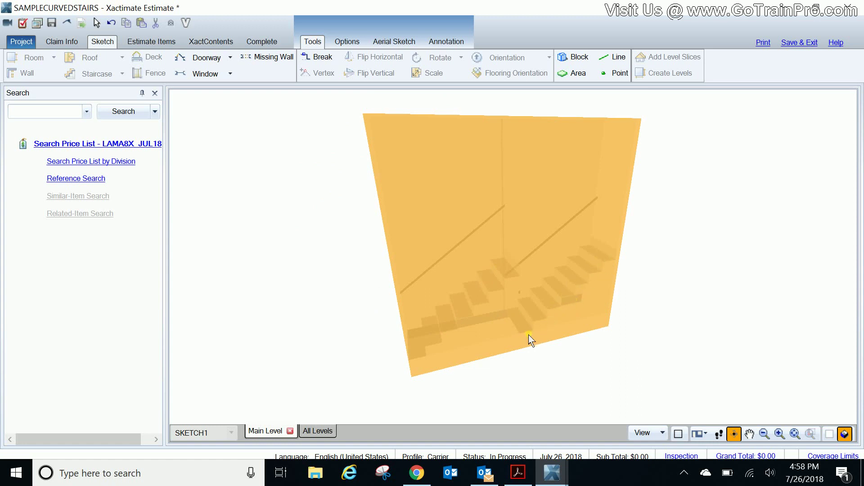
key(F12)
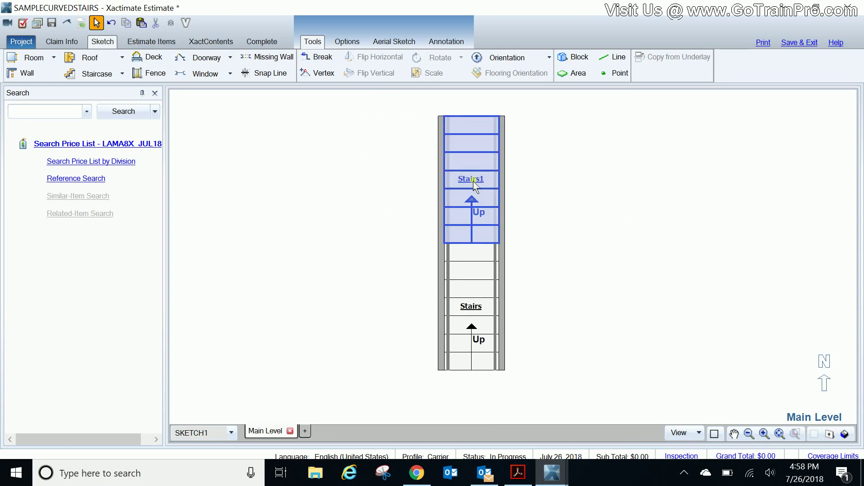
click(473, 182)
click(546, 129)
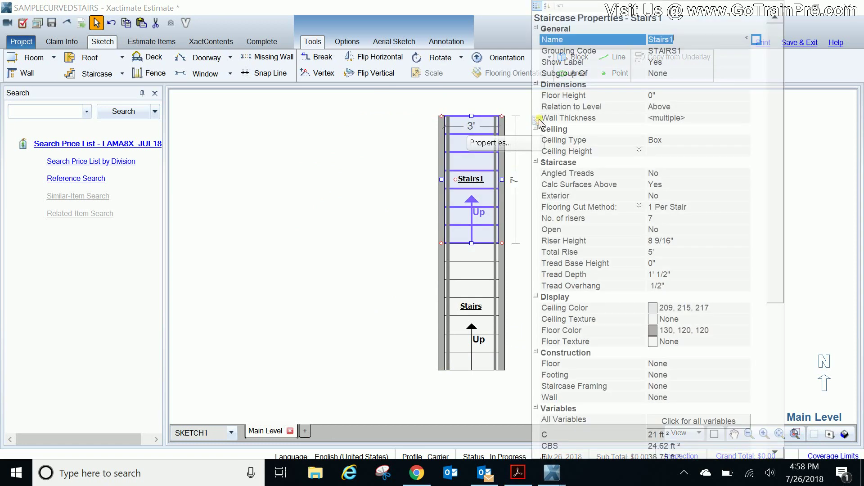
click(670, 76)
text(Stairs)
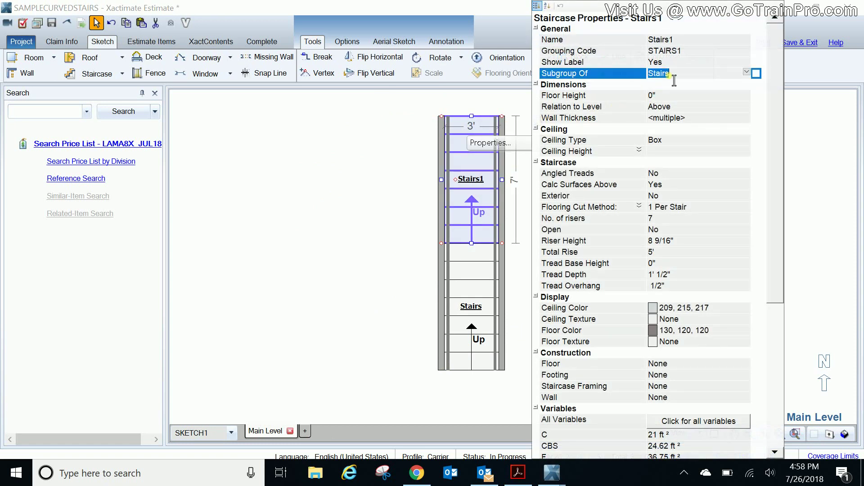
key(Return)
Step: Set the upper flight's tread base height to 5'
click(659, 266)
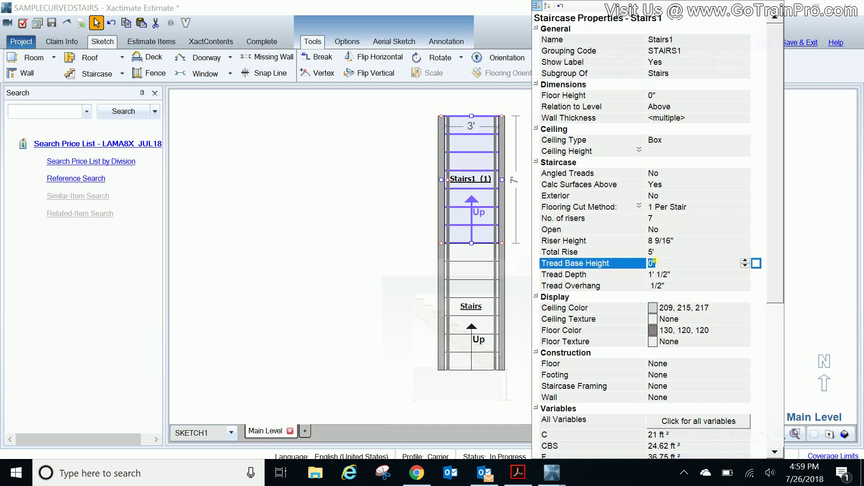
text(5)
key(Return)
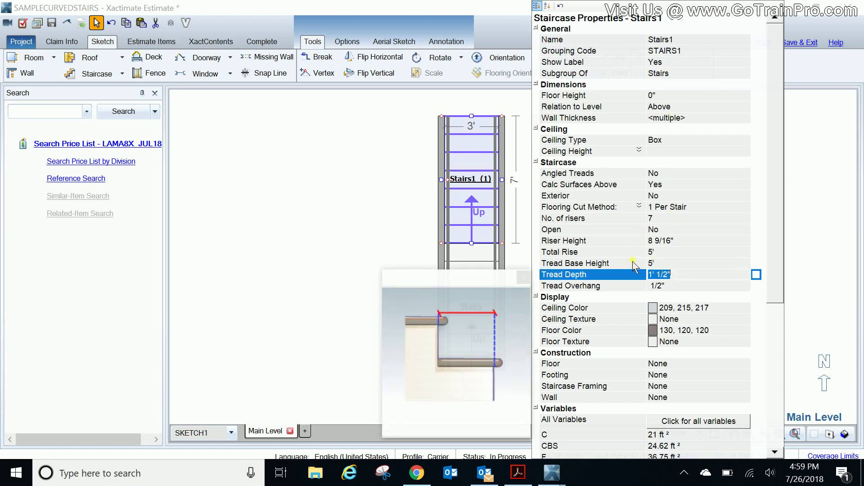
click(356, 215)
Step: Check the stacked flights in 3D, and pull the upper flight's far right corner outward so its right wall runs diagonally
click(844, 434)
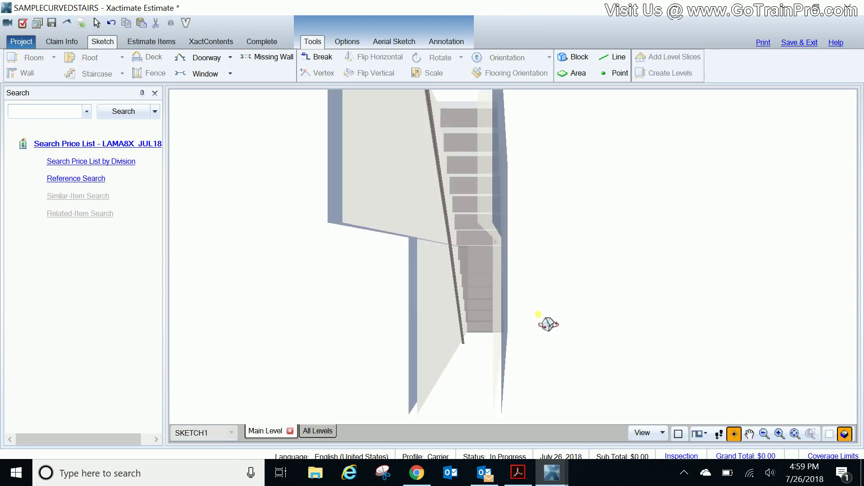
drag(619, 373, 438, 204)
click(446, 341)
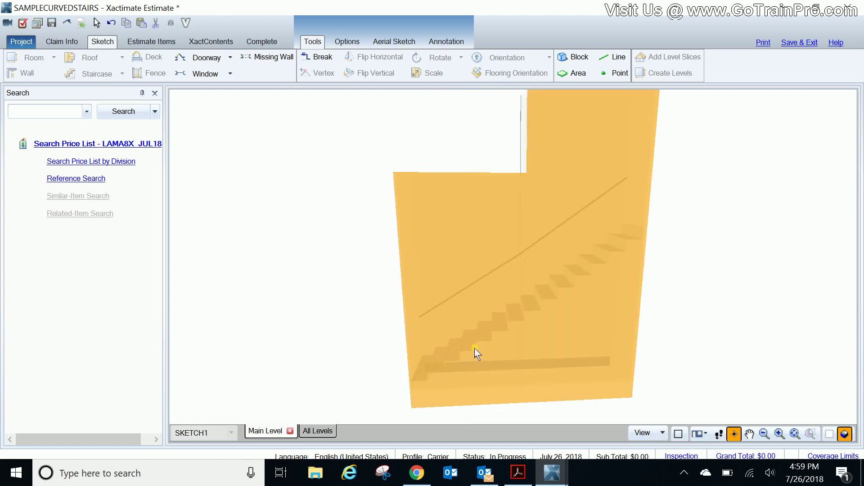
key(F9)
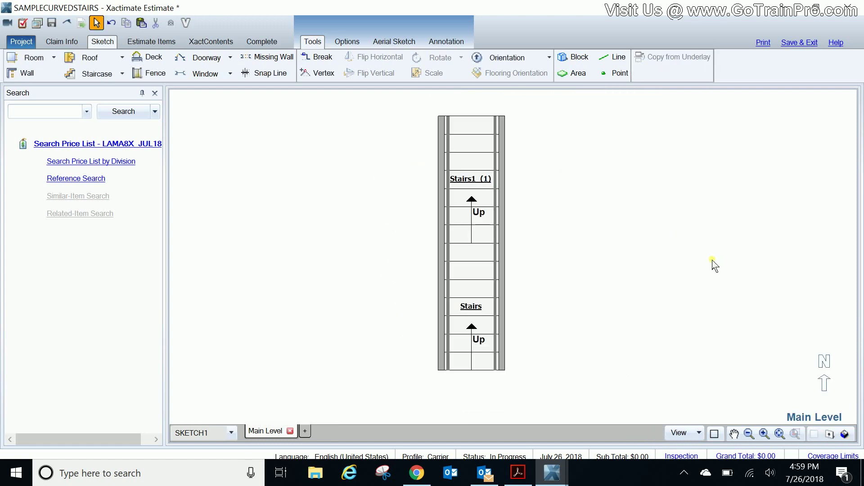
scroll(594, 284, down, 3)
scroll(593, 281, up, 2)
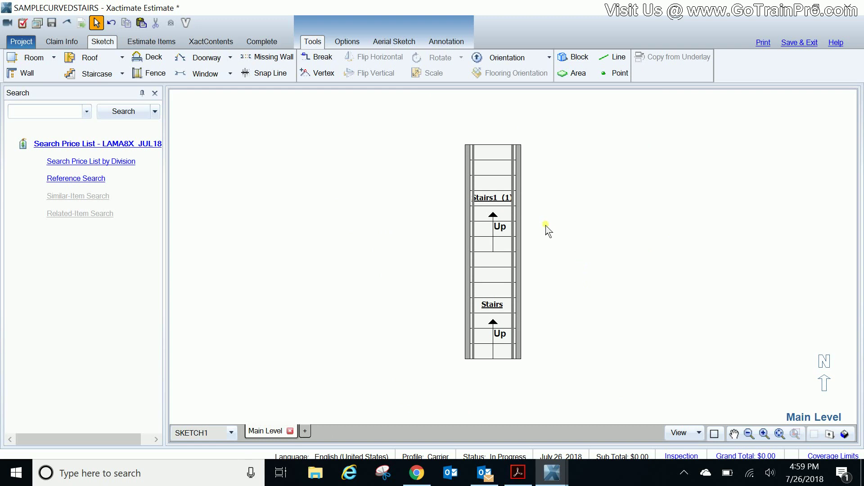
click(498, 202)
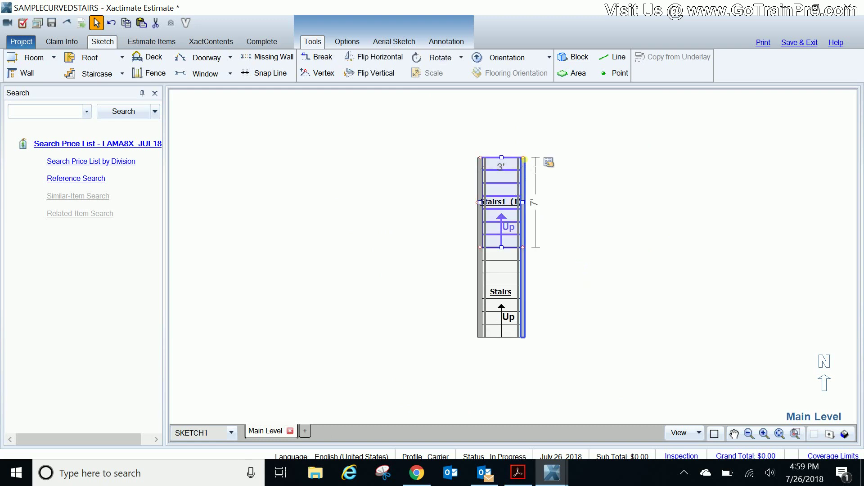
drag(524, 159, 590, 160)
Step: Move the upper flight's far left corner so its left wall parallels the diagonal right wall, and pull its end edge slightly inward
click(481, 158)
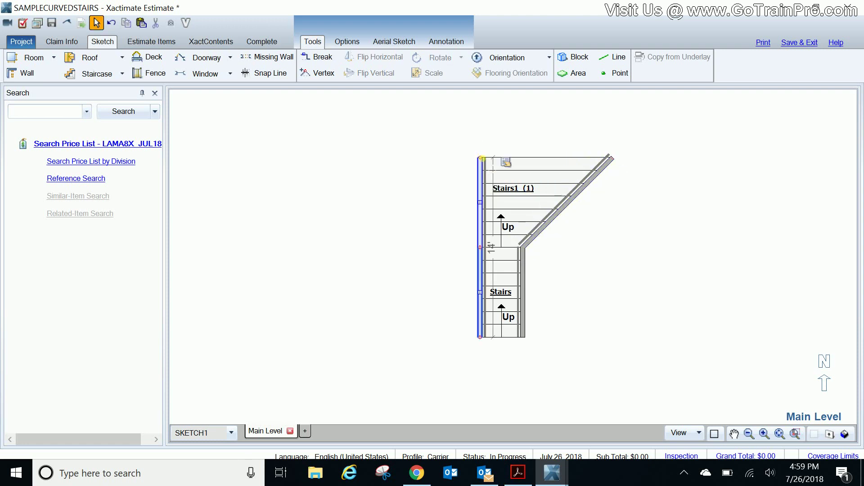
drag(481, 159, 613, 114)
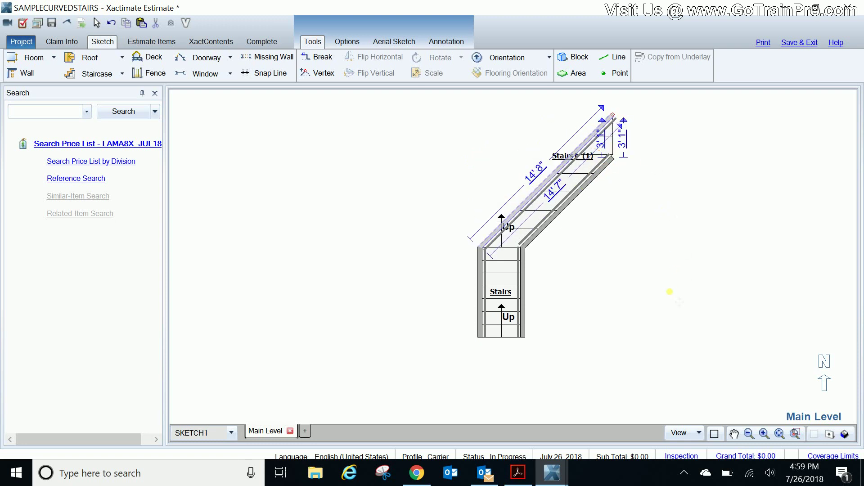
key(Escape)
click(558, 198)
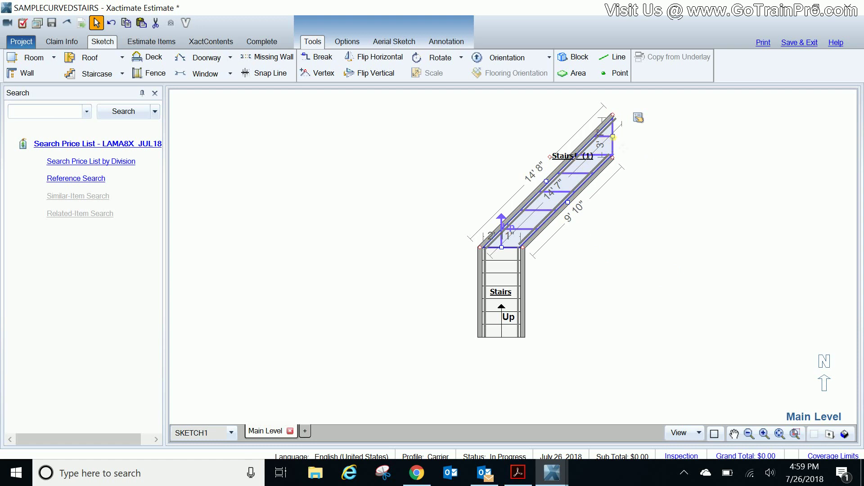
drag(613, 136, 600, 143)
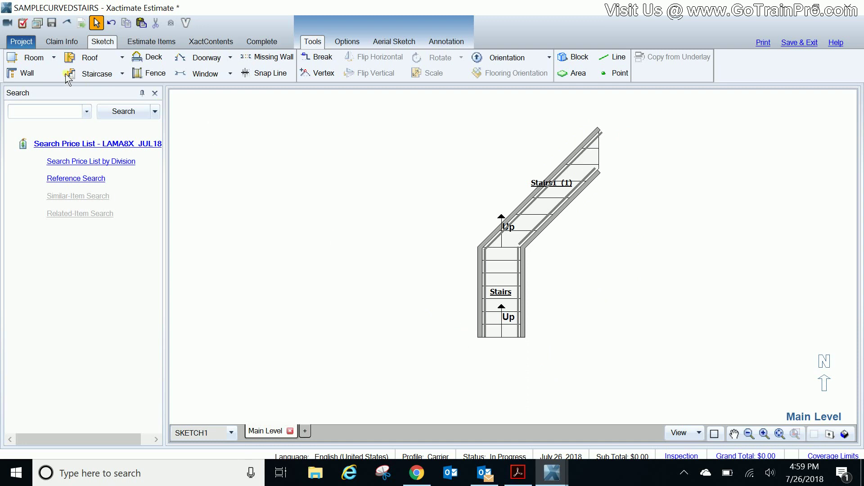
Step: Add a room at the foot of the lower flight and enlarge it to about 8' 3" by 4' 10" inside
click(41, 59)
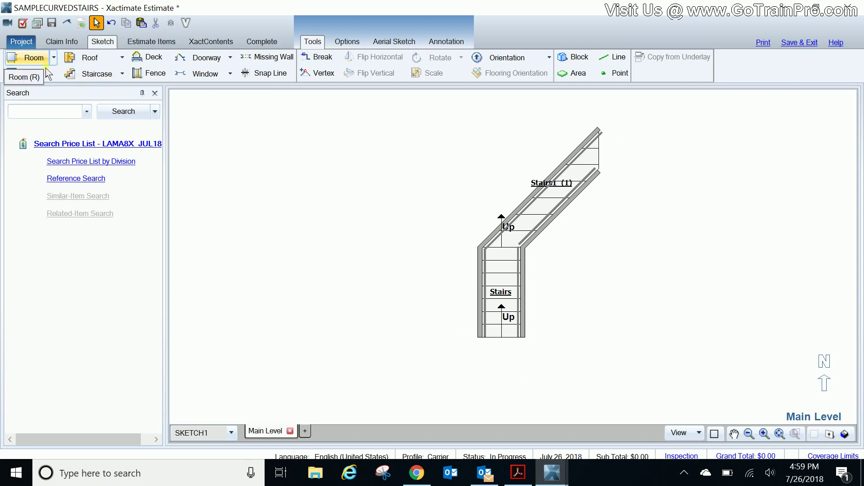
click(484, 339)
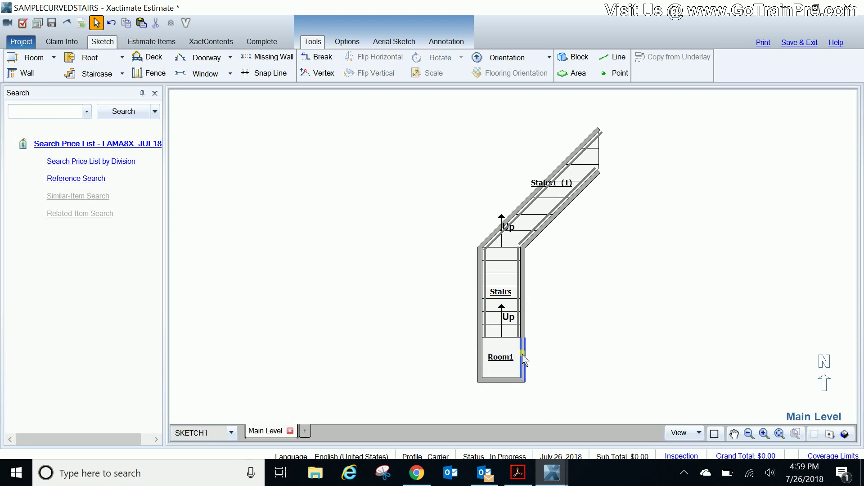
drag(522, 356, 540, 400)
Step: Rename the room at the foot of the stairs Foyer/Entry
double_click(534, 373)
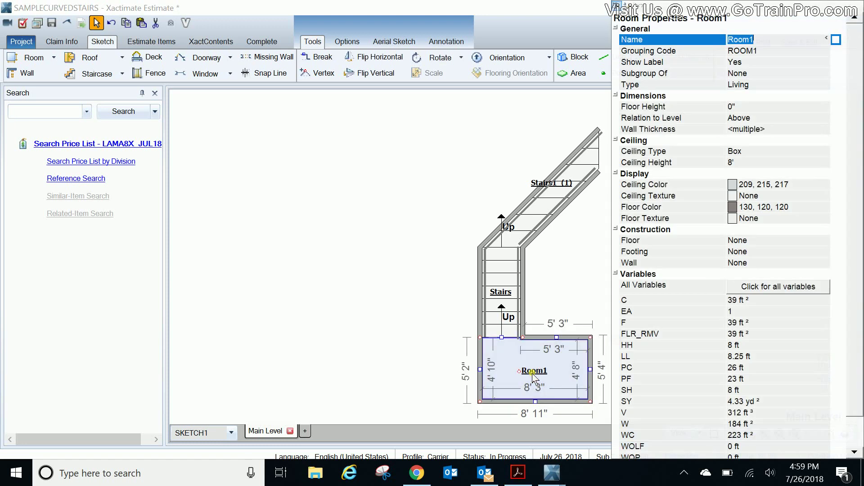
text(Foyer/Entry)
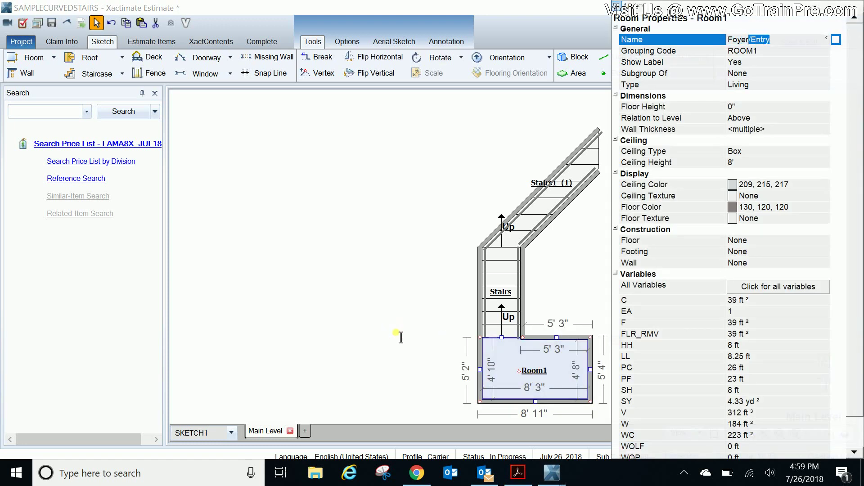
click(405, 309)
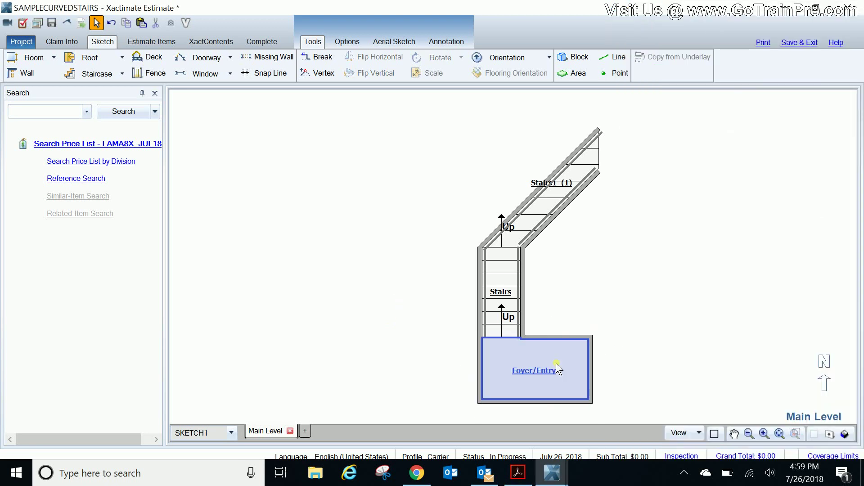
Step: Extend the Foyer/Entry alongside both stair flights to the upper flight's far end, and widen it to about 9' 4" inside
click(559, 336)
drag(558, 337, 594, 185)
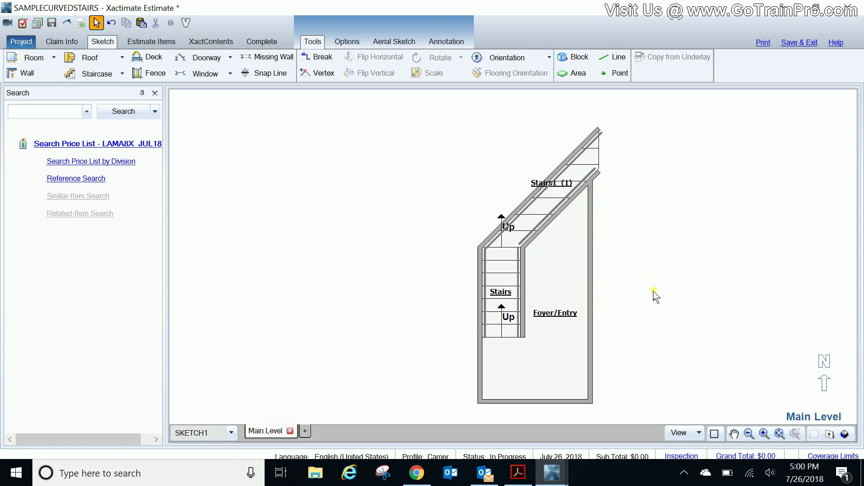
click(590, 297)
drag(590, 298, 605, 292)
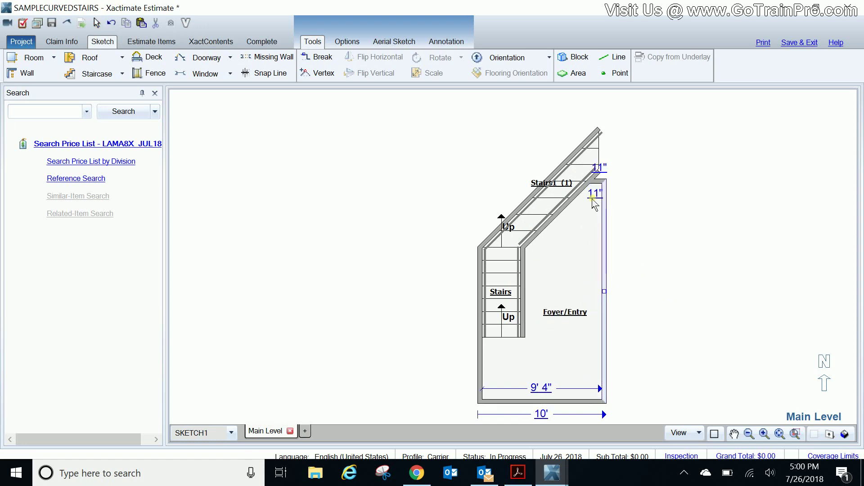
click(601, 175)
drag(601, 175, 603, 171)
click(647, 258)
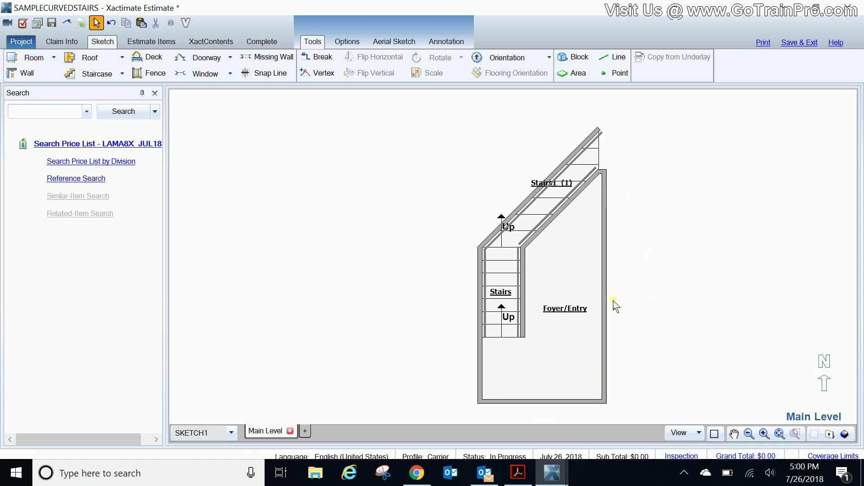
Step: Add a 12' by 12' room against the foyer's right wall, and pull the foyer wall above the new room outward
key(r)
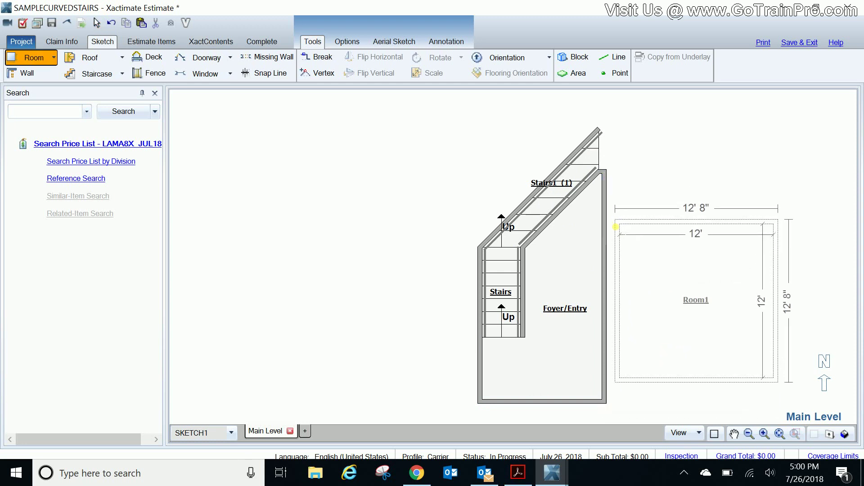
click(626, 228)
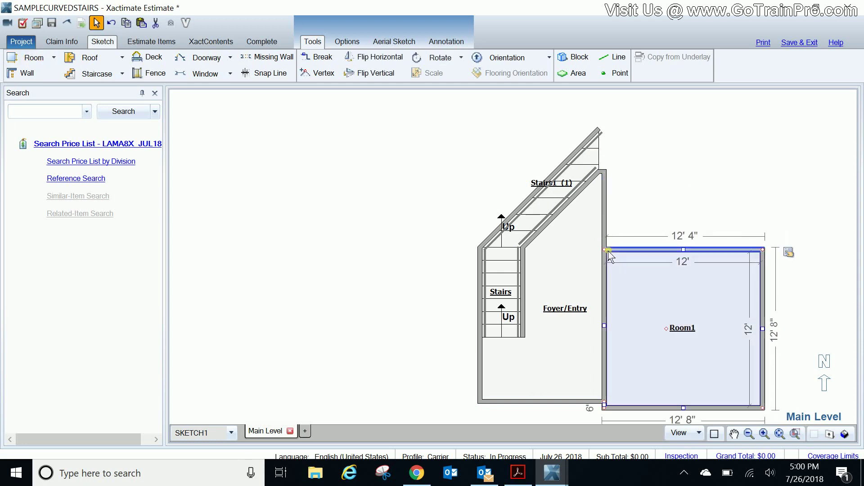
click(605, 211)
drag(605, 211, 665, 210)
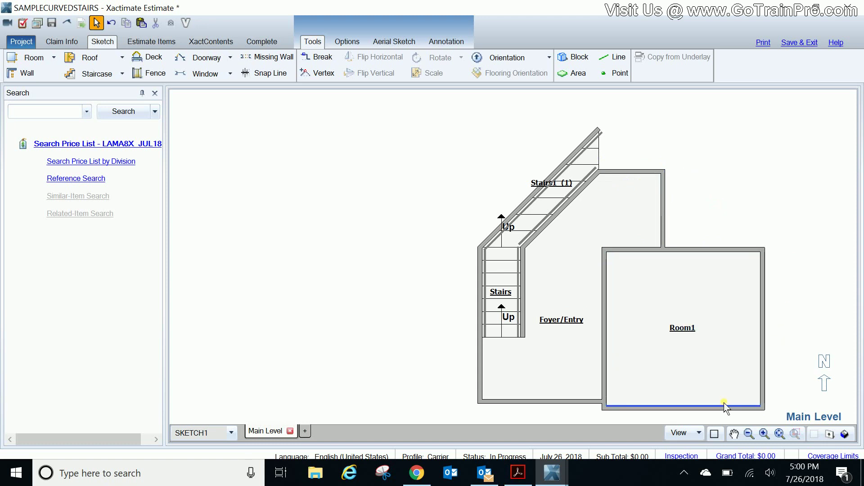
Step: Rename the new room beside the foyer Dining Room
click(683, 325)
double_click(675, 336)
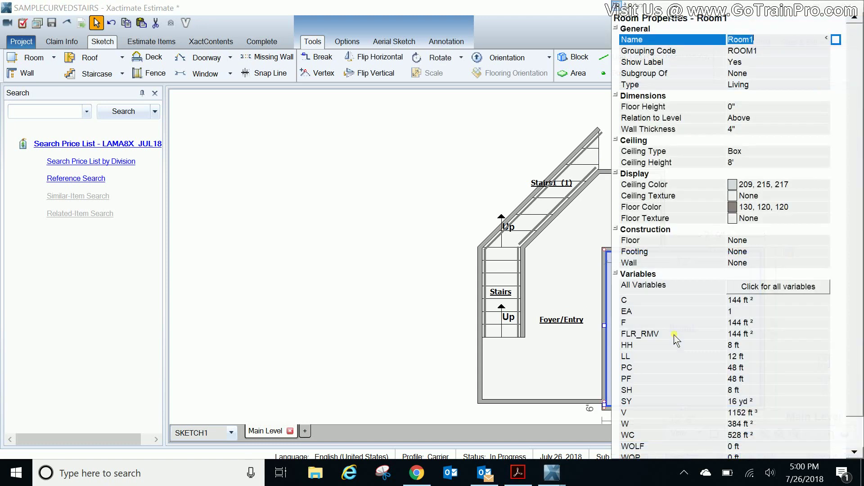
text(Dining Room)
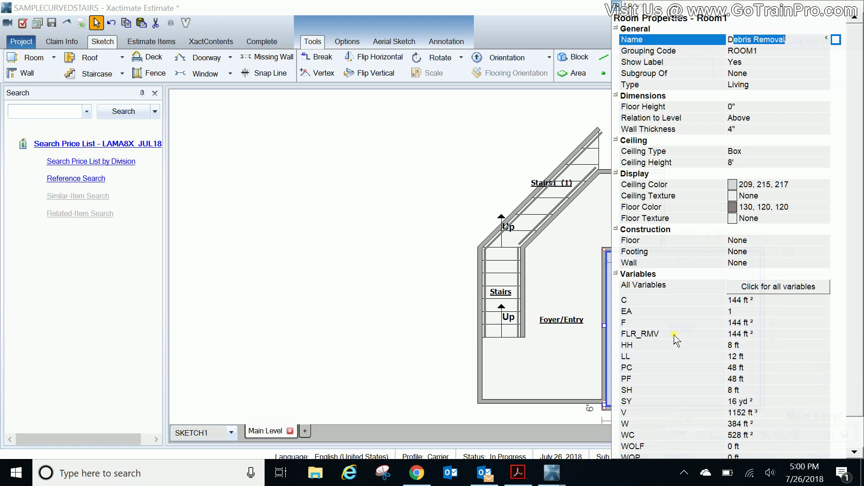
key(Return)
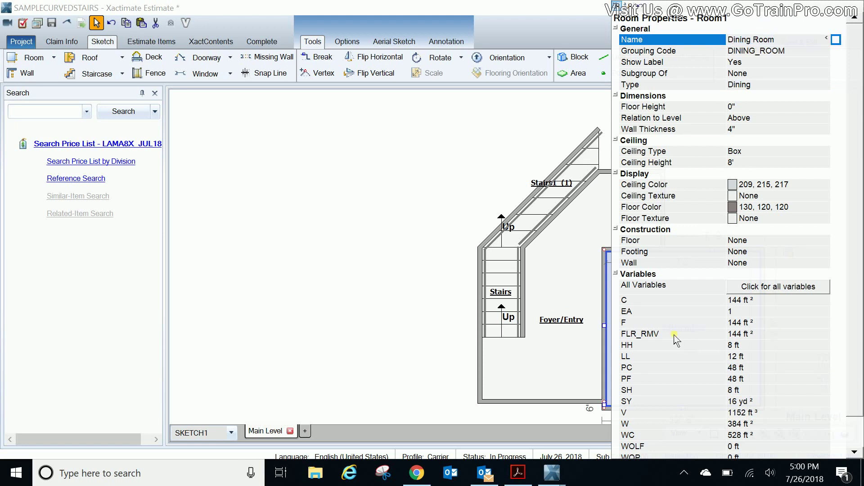
click(356, 231)
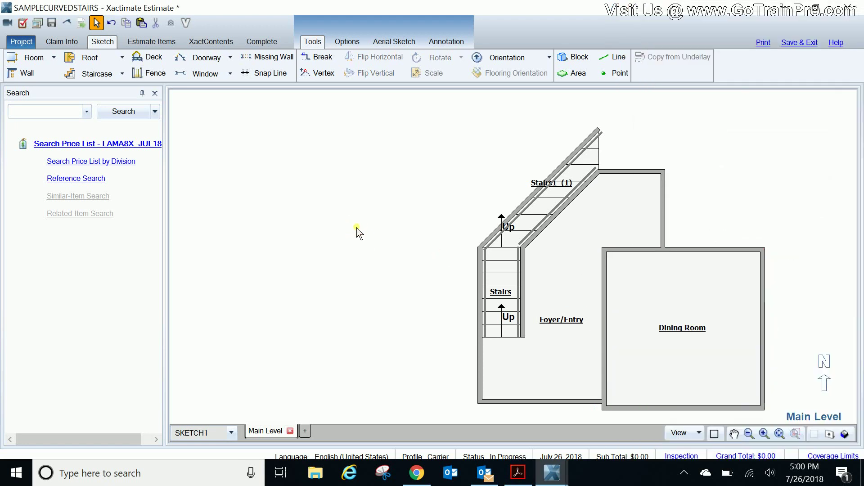
Step: Add a vertex to the dining room's upper wall and move its upper left corner down, forming a diagonal wall about 4' 3" long
key(v)
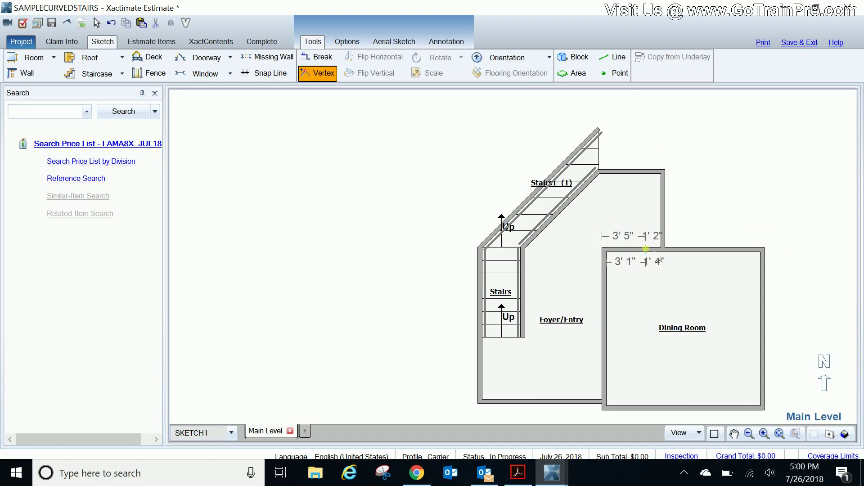
key(Escape)
key(v)
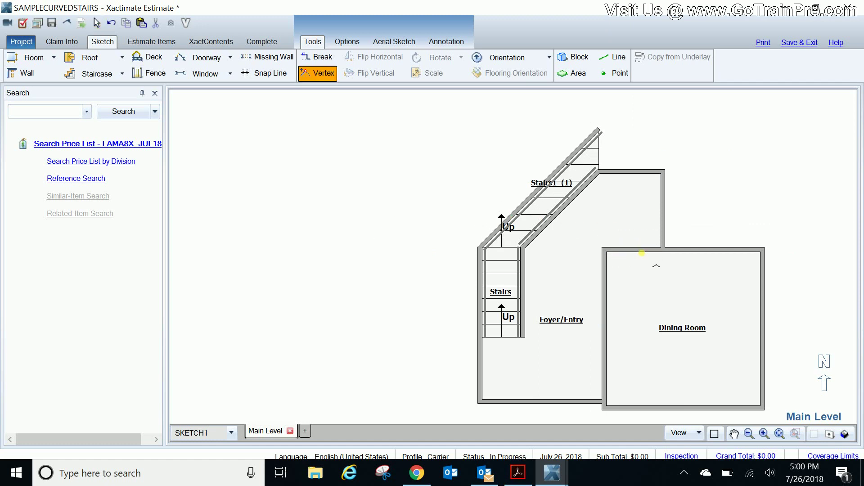
click(642, 249)
drag(604, 249, 604, 286)
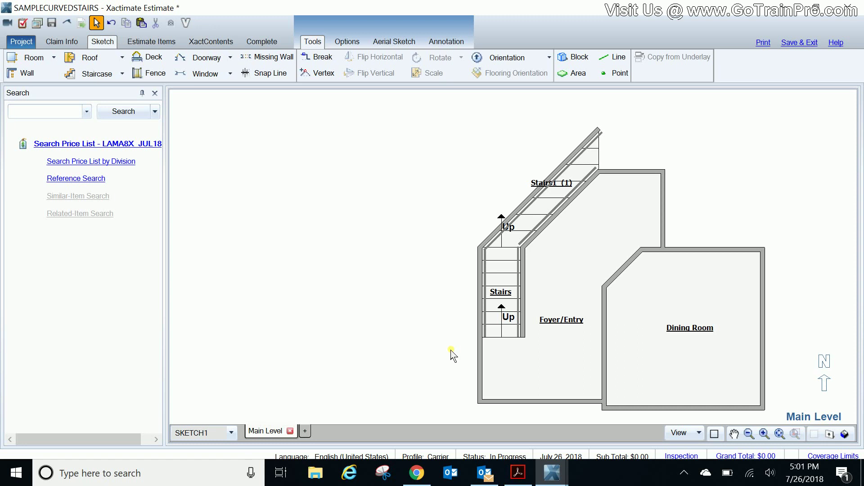
Step: Set the upper flight's outer diagonal wall to be an arced wall
click(527, 205)
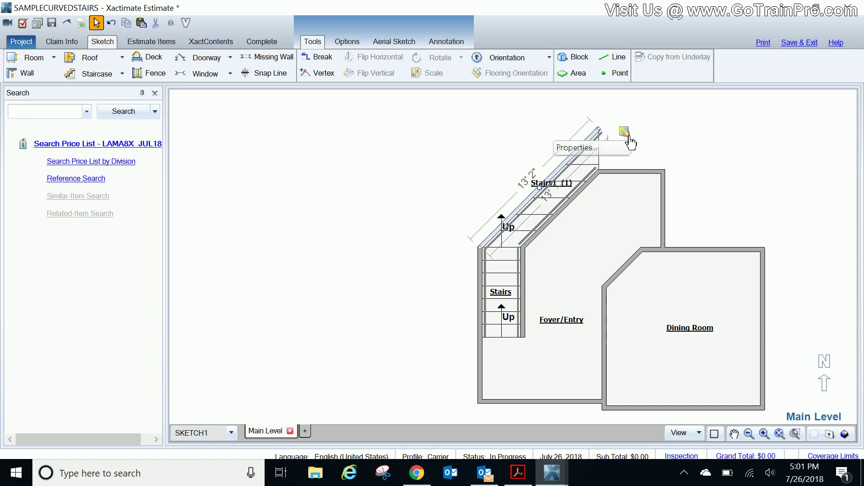
mouse_move(624, 132)
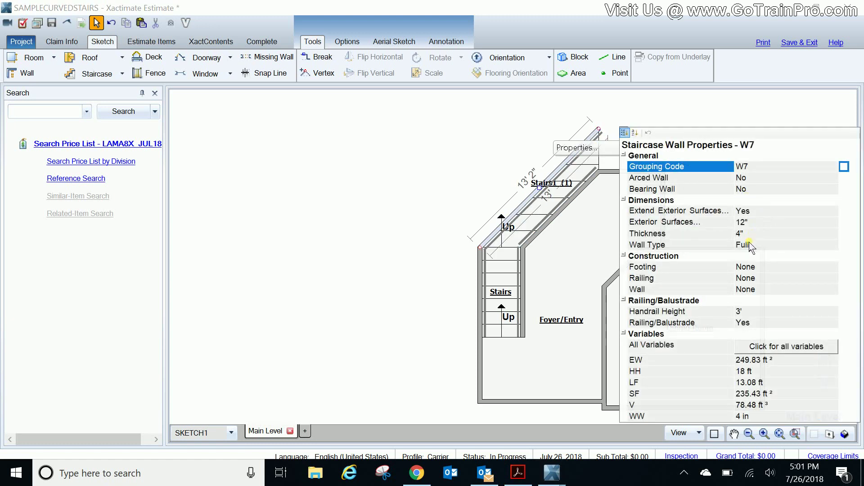
click(752, 179)
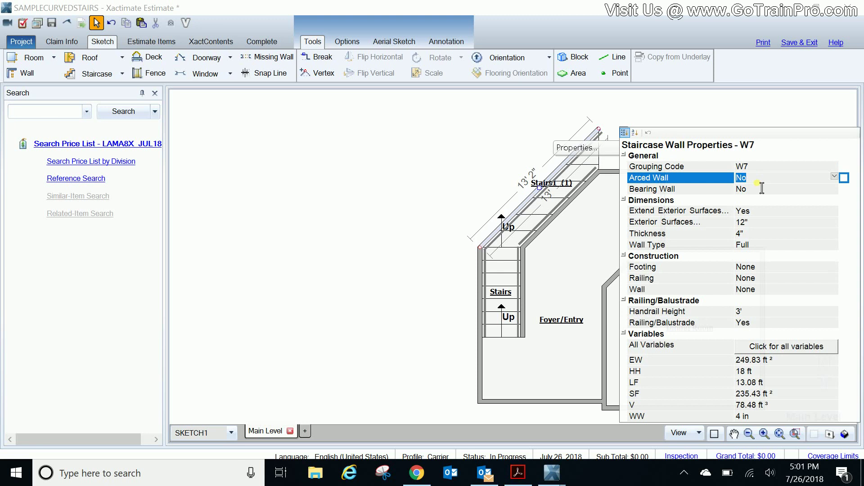
click(417, 184)
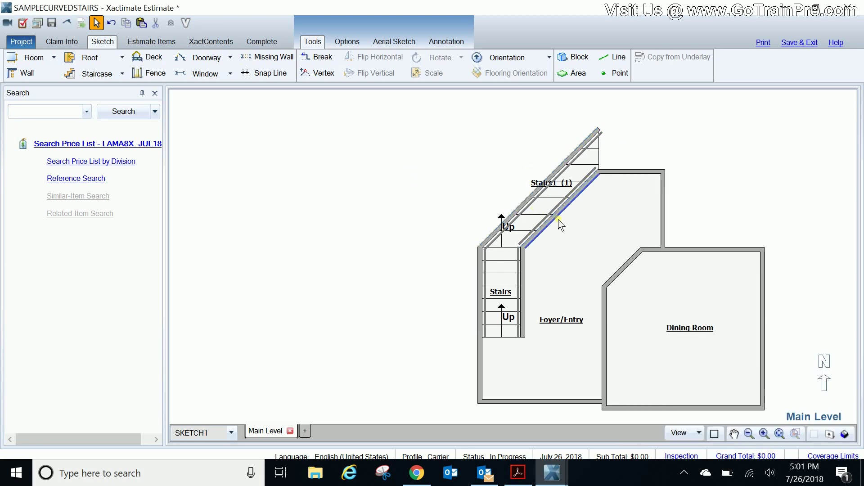
Step: Set the upper flight's inner diagonal wall, bordering the foyer, to be an arced wall
click(557, 221)
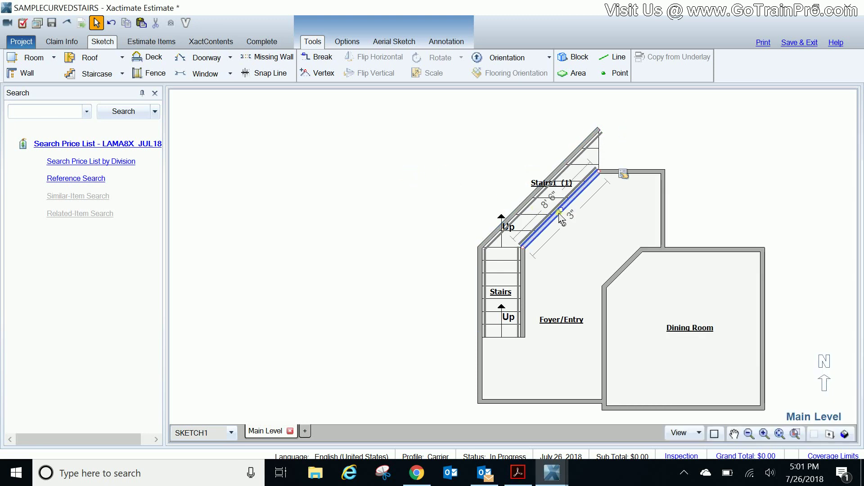
click(624, 170)
click(743, 215)
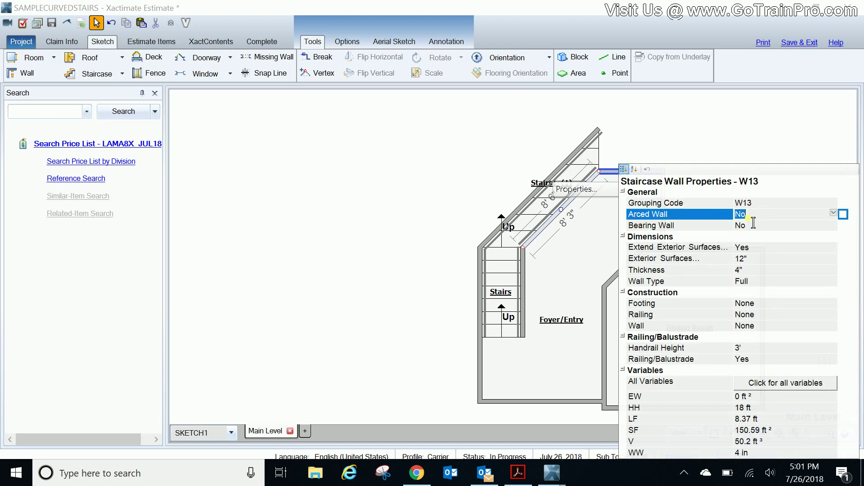
text(Yes)
key(Tab)
click(455, 177)
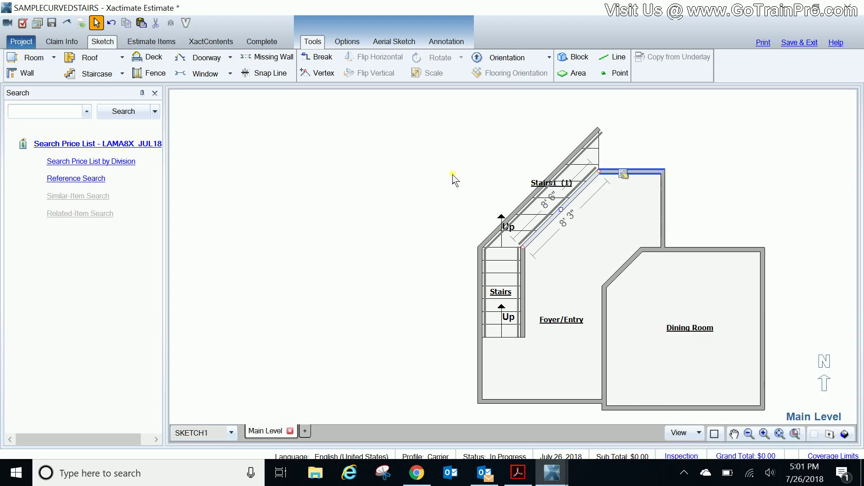
Step: Make the dining room's diagonal wall an arced wall and bow it toward the foyer into a rounded corner
click(623, 269)
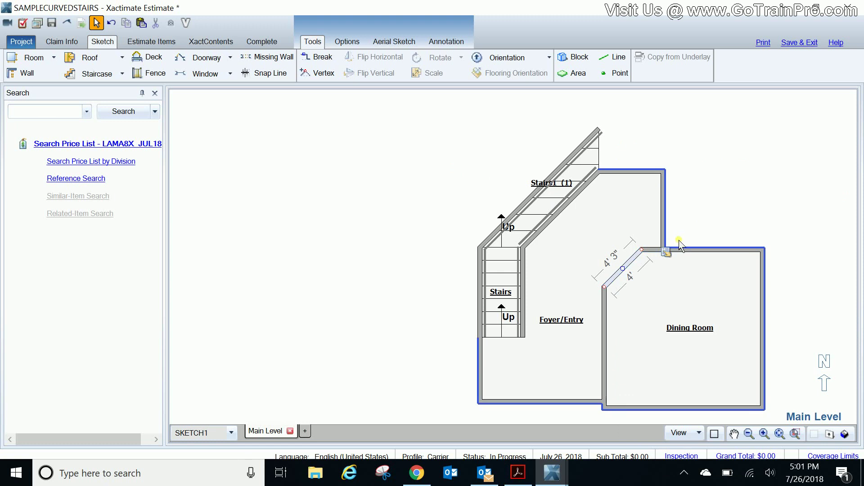
click(666, 251)
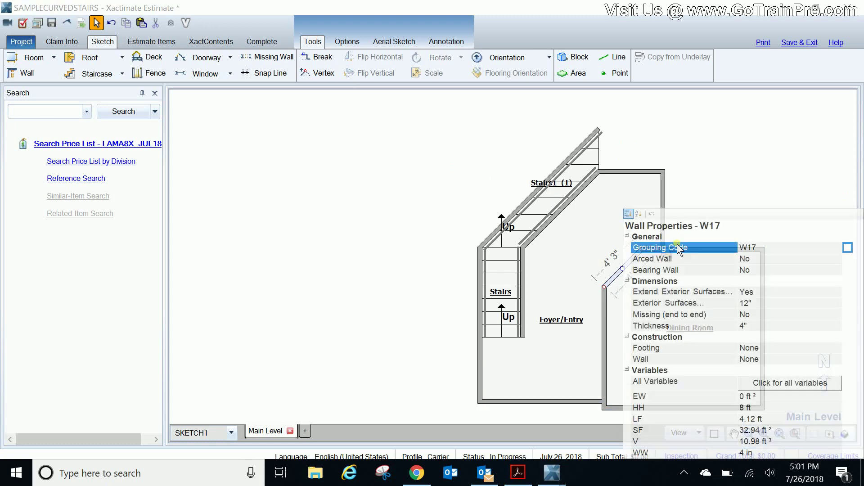
click(758, 260)
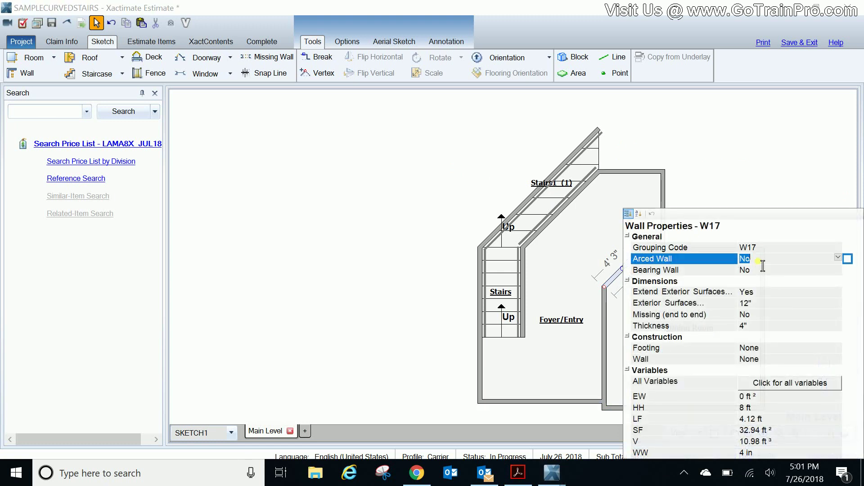
key(Return)
click(409, 142)
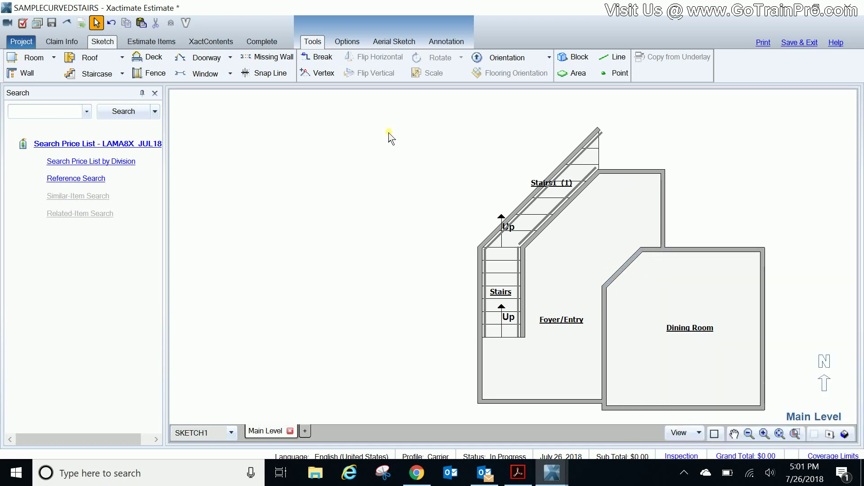
click(623, 271)
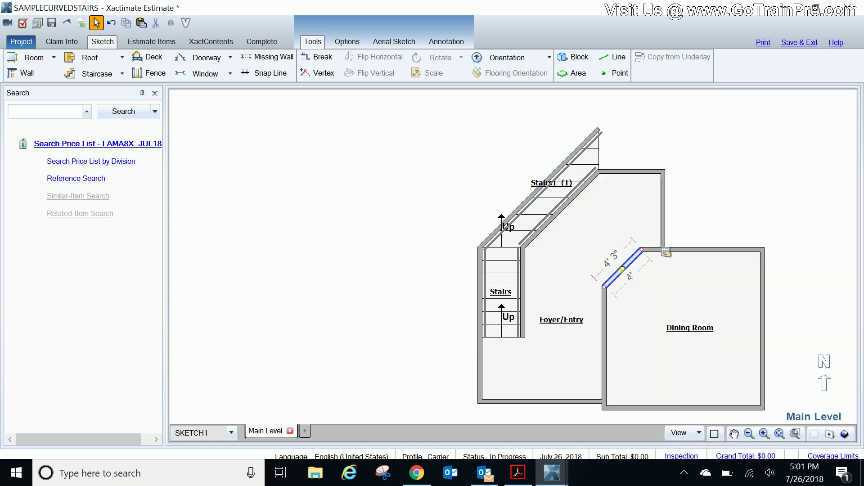
drag(622, 269, 615, 260)
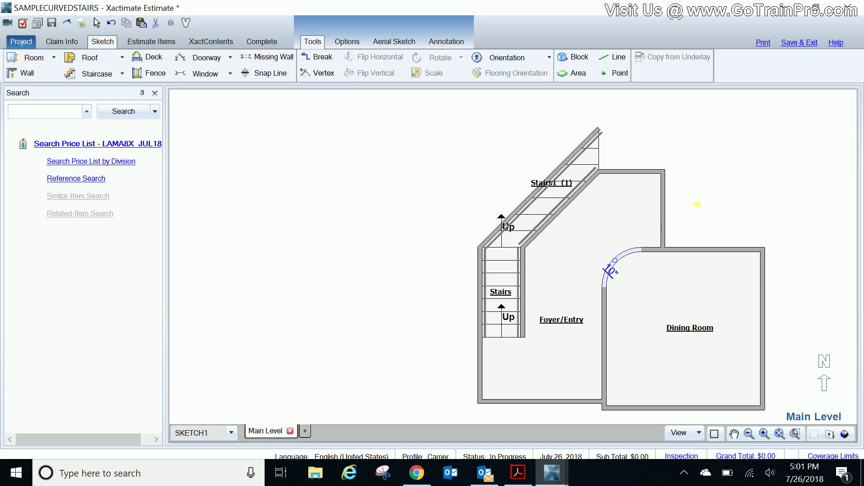
Step: Bow the upper flight's outer and inner walls outward into two parallel curves
click(535, 196)
drag(539, 188, 515, 175)
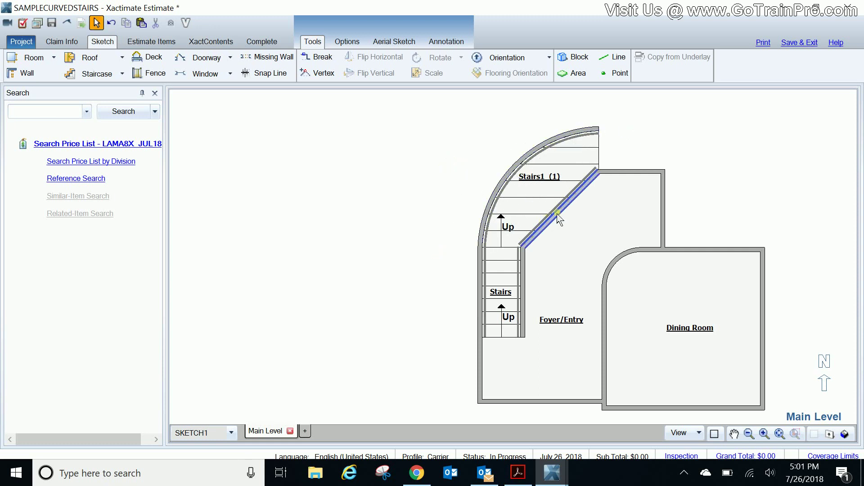
drag(559, 209, 543, 192)
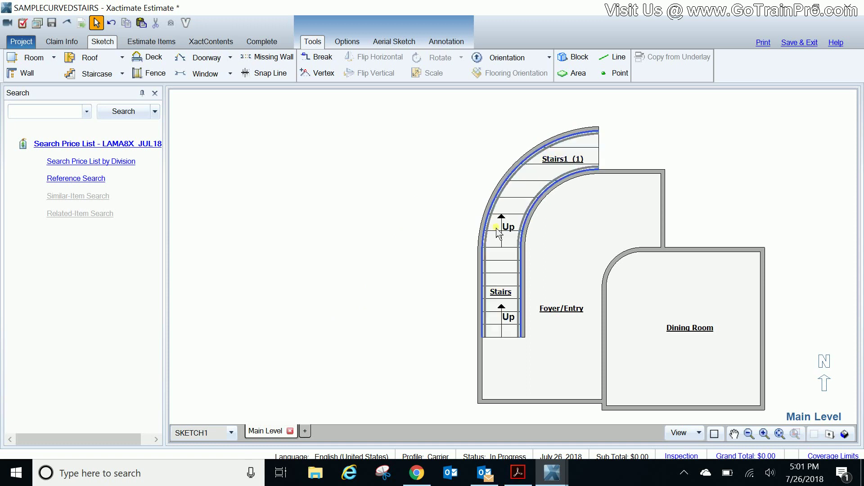
Step: Turn on Angled Treads for the curved upper flight of stairs
click(523, 198)
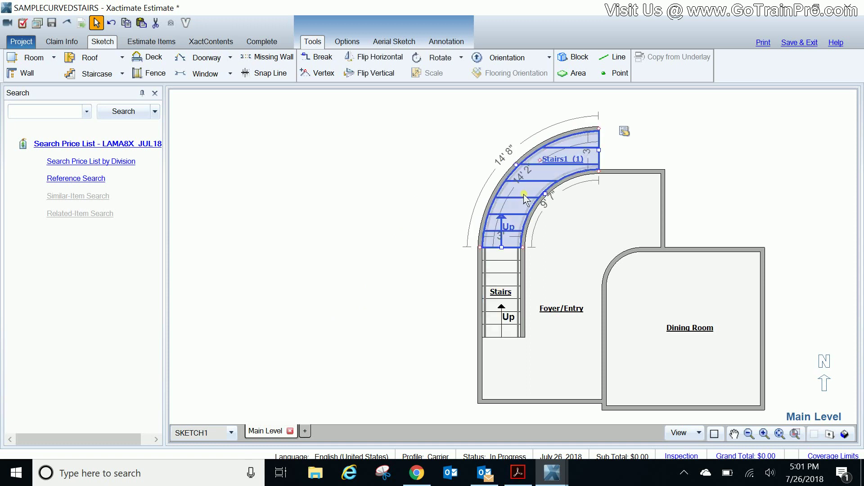
click(624, 131)
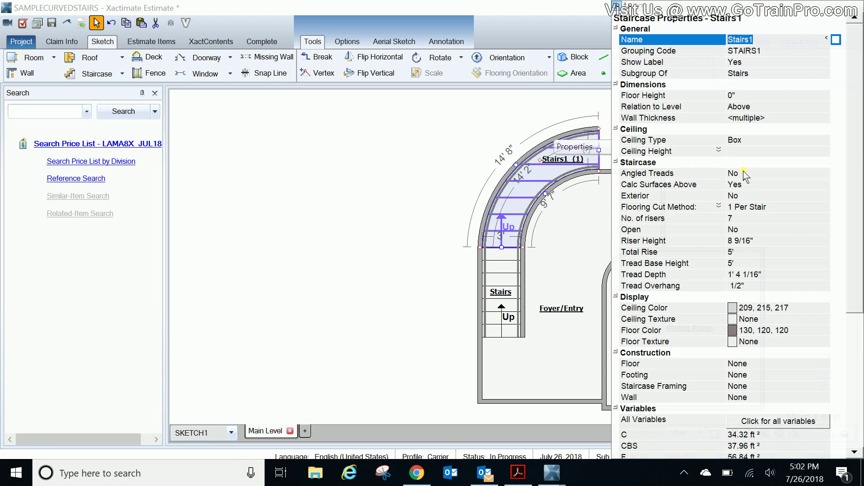
click(747, 177)
click(750, 182)
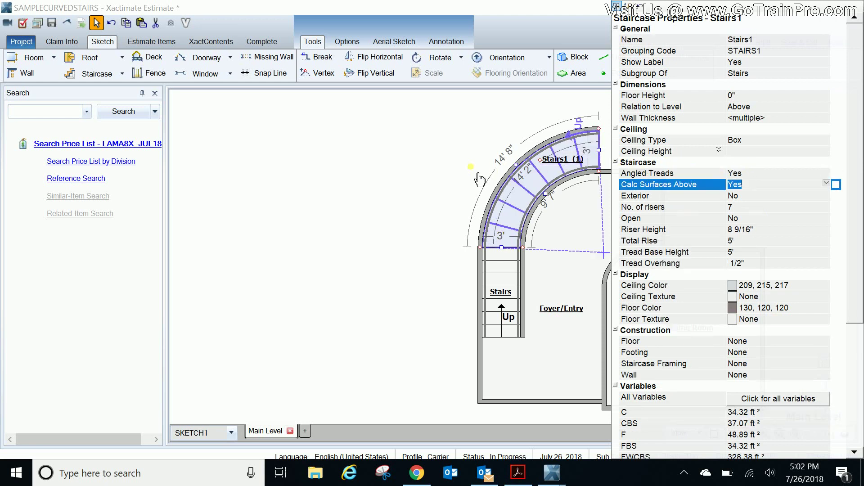
click(386, 169)
Step: Adjust the pivot point of the upper flight's angled treads, and bring its Up arrow inward onto the middle of the treads
click(505, 185)
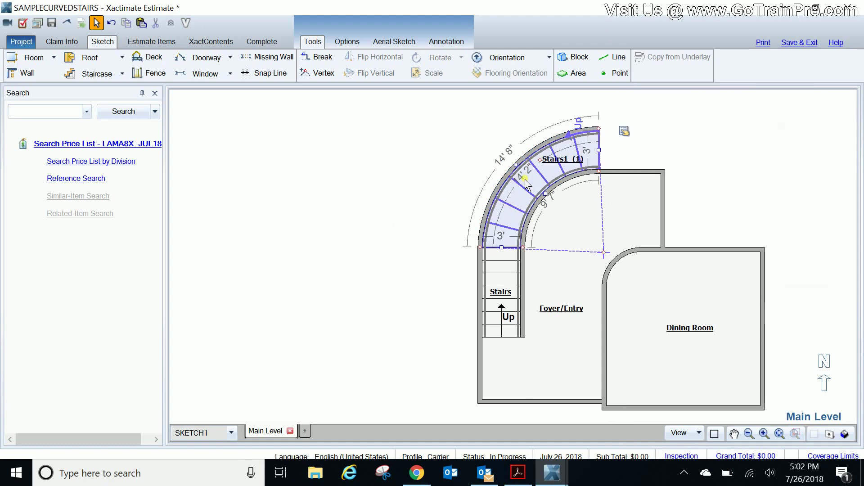
click(605, 255)
click(604, 253)
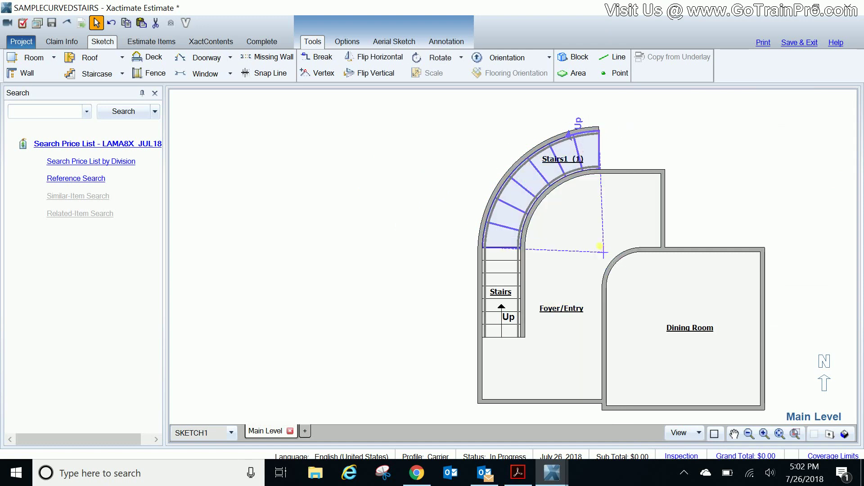
click(446, 163)
click(567, 163)
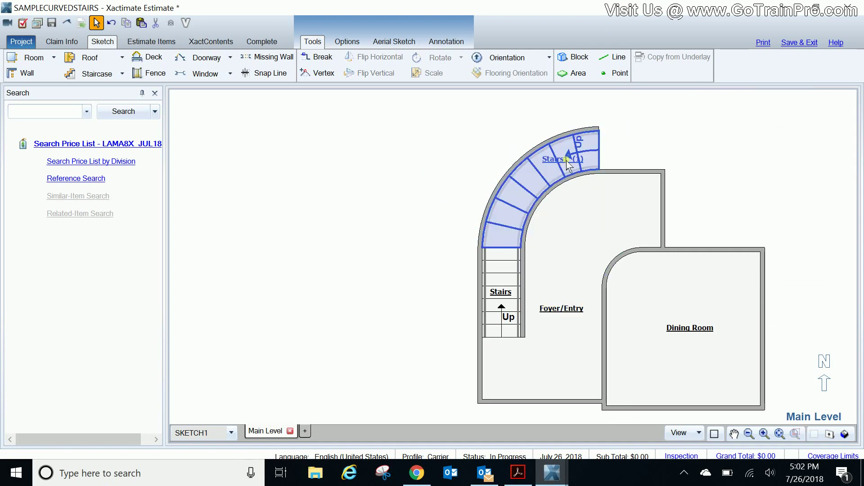
click(592, 148)
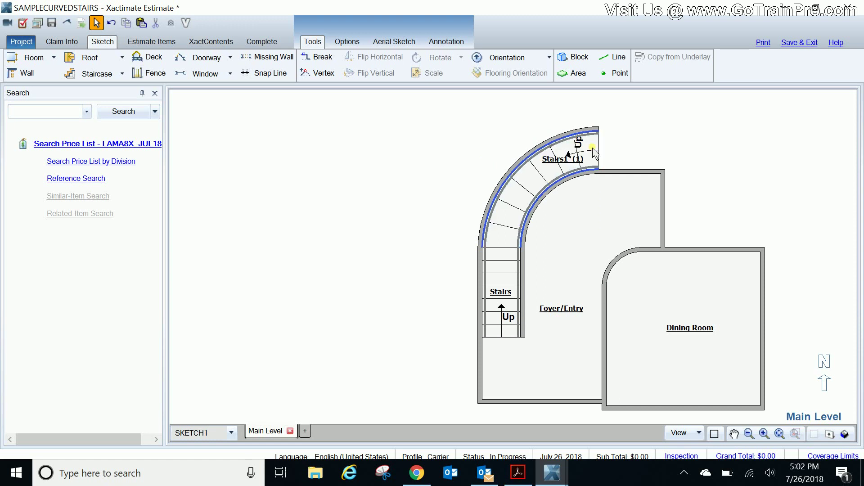
Step: Check the staircase in 3D, and in plan reorient the upper flight so its Up direction starts where it joins the lower flight
key(F9)
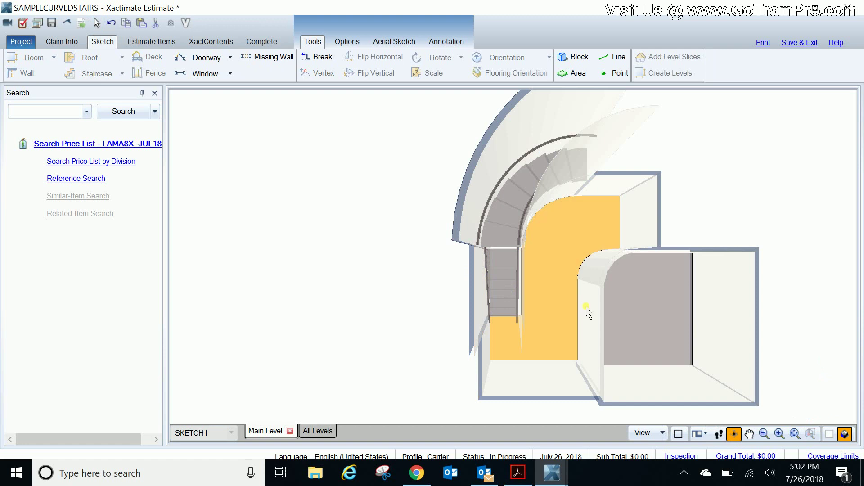
mouse_move(586, 310)
mouse_down()
mouse_move(529, 162)
mouse_move(548, 267)
mouse_move(453, 251)
mouse_move(390, 276)
mouse_move(452, 338)
mouse_move(606, 326)
mouse_up()
key(Escape)
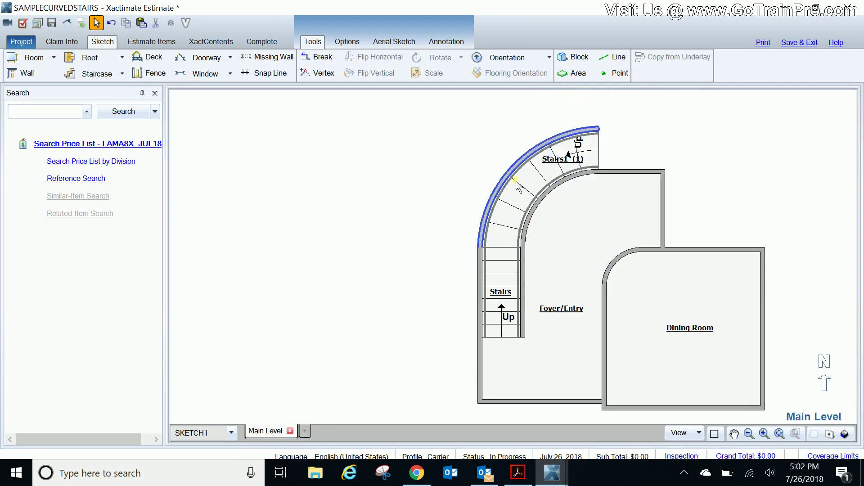
click(536, 173)
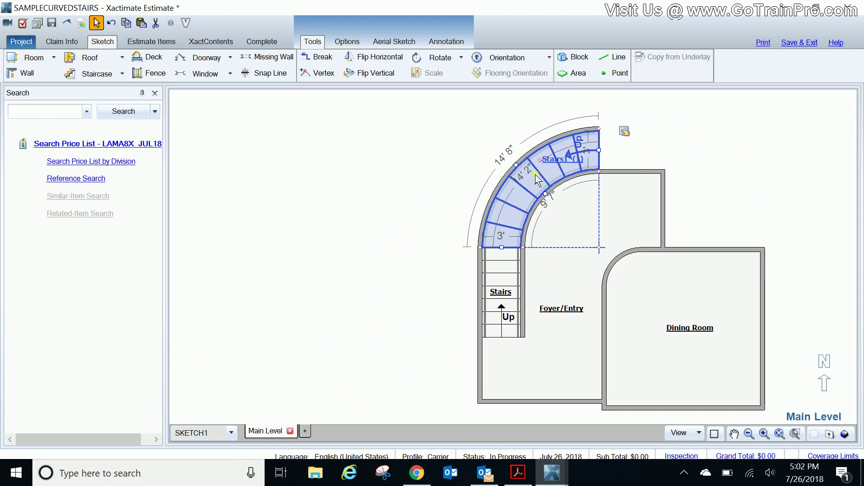
click(506, 60)
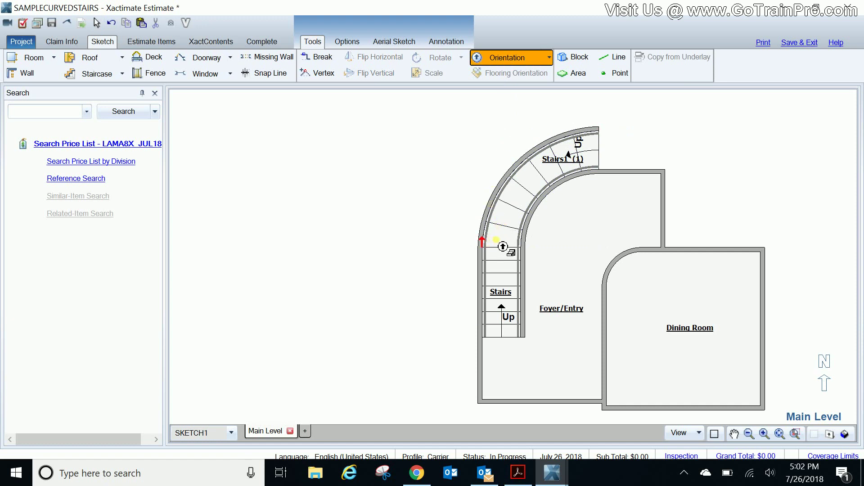
click(496, 239)
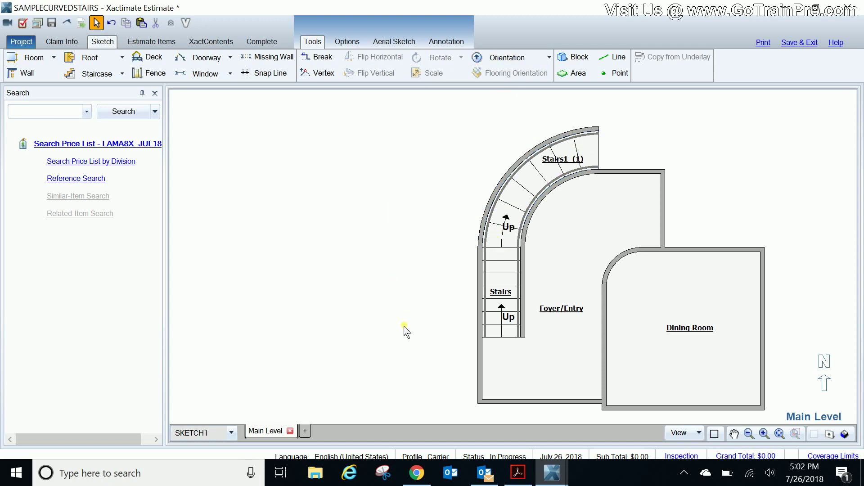
Step: Examine the reoriented staircase and the adjoining rooms in 3D from different angles
key(F8)
mouse_move(407, 343)
mouse_down()
mouse_move(409, 141)
mouse_move(399, 201)
mouse_move(403, 254)
mouse_up()
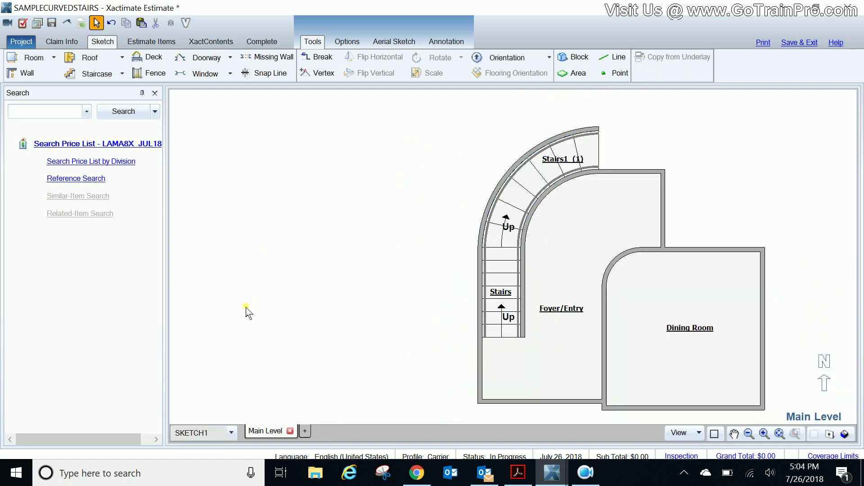
key(F3)
drag(286, 367, 382, 260)
key(F3)
Step: Turn on the wireframe display for the sketch and inspect the unfilled staircase and rooms in 3D
click(714, 434)
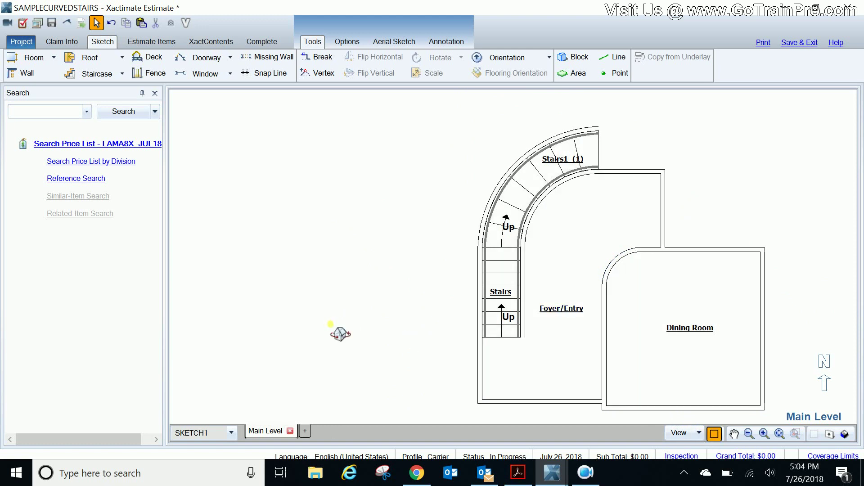
key(F3)
drag(353, 348, 324, 239)
key(F3)
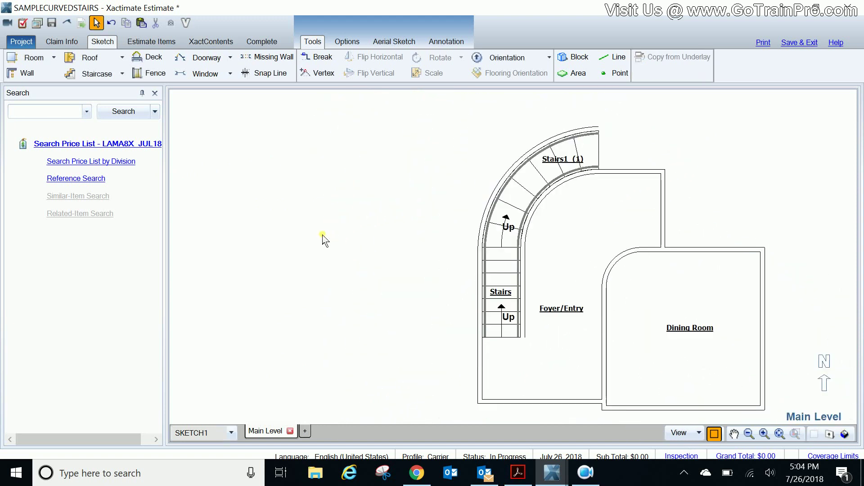